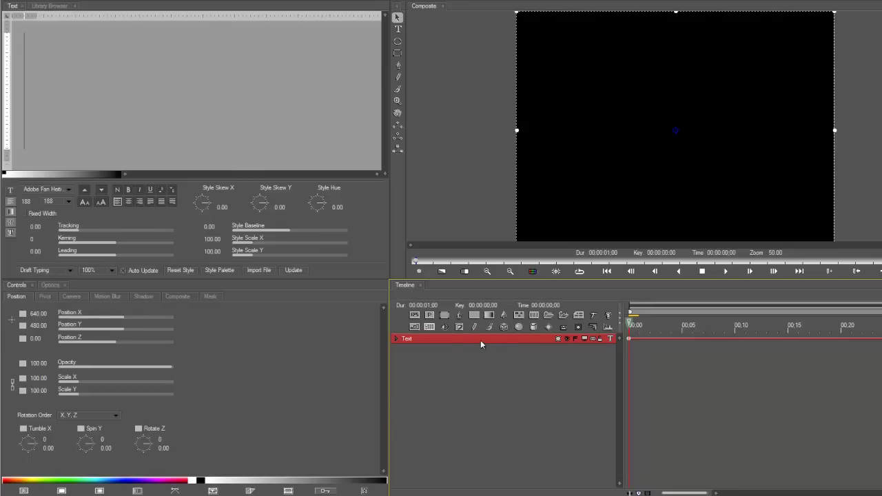
Replace the old text layer with extruded 3D text reading 'Gripps' and tilt it back with Tumble X
key(Delete)
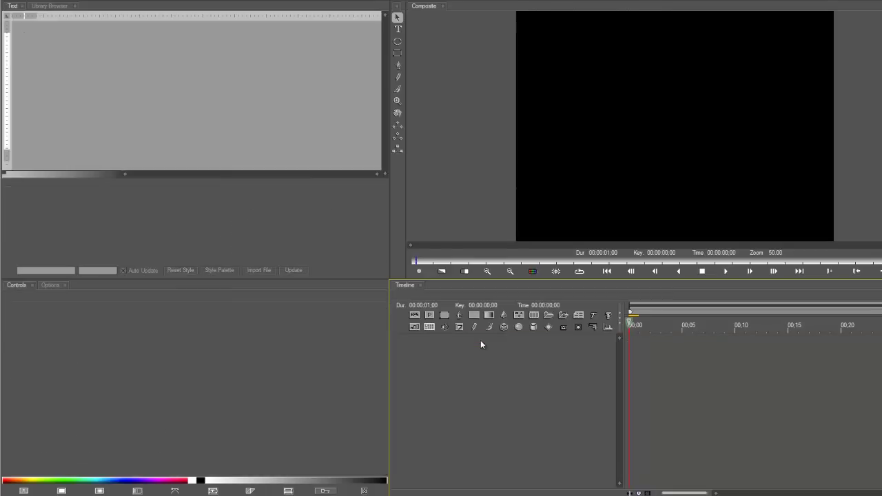
click(607, 316)
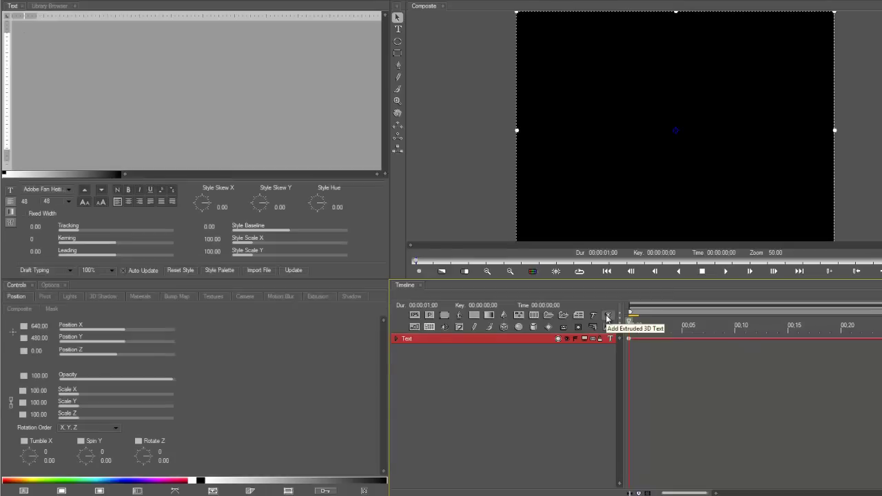
click(50, 124)
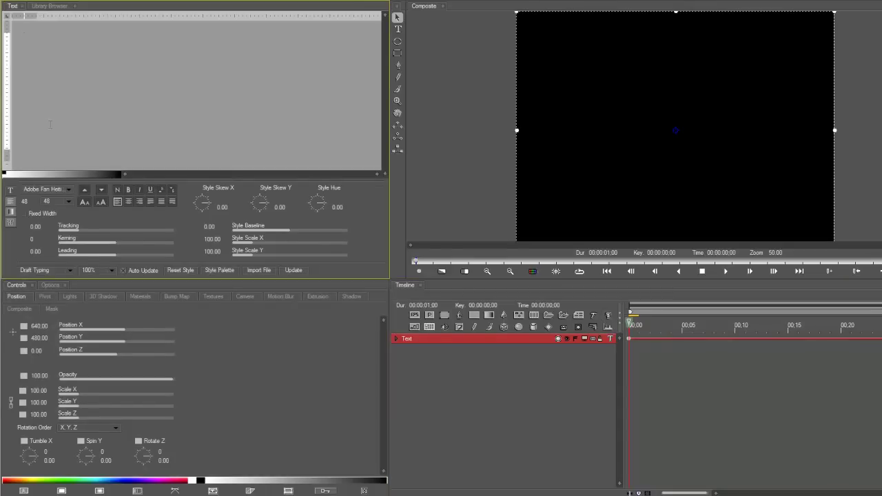
text(Gr)
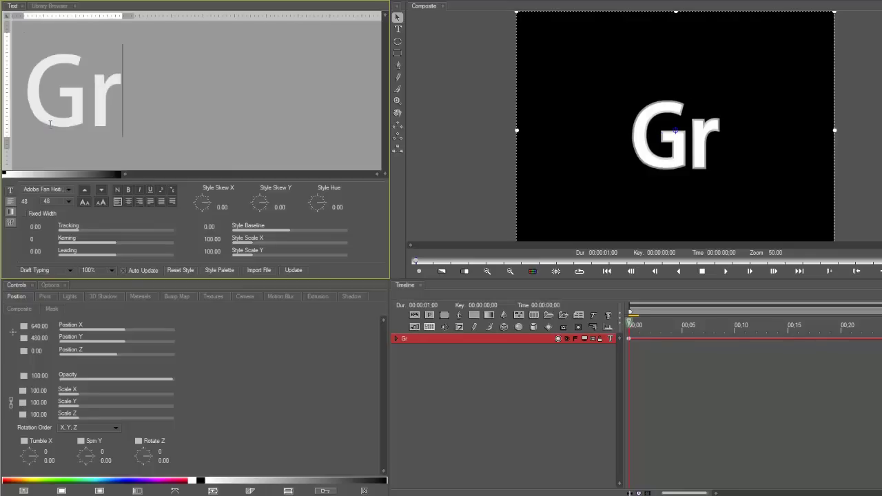
text(ipps)
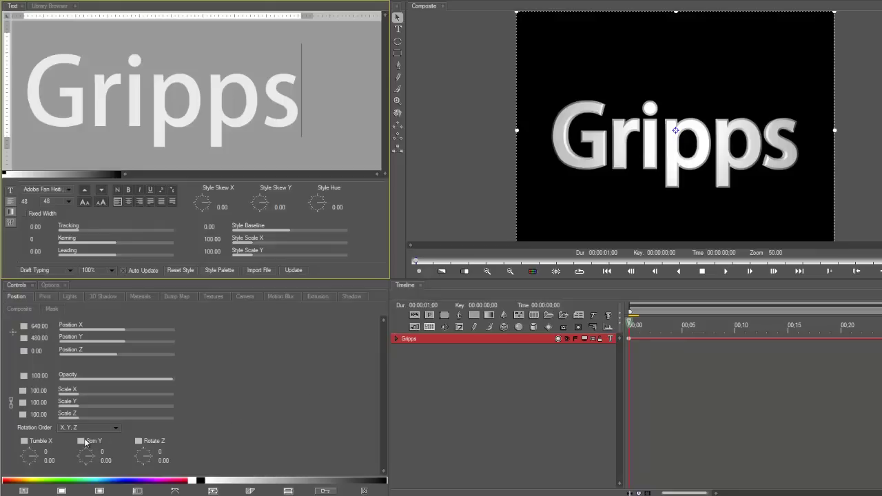
drag(35, 456, 90, 459)
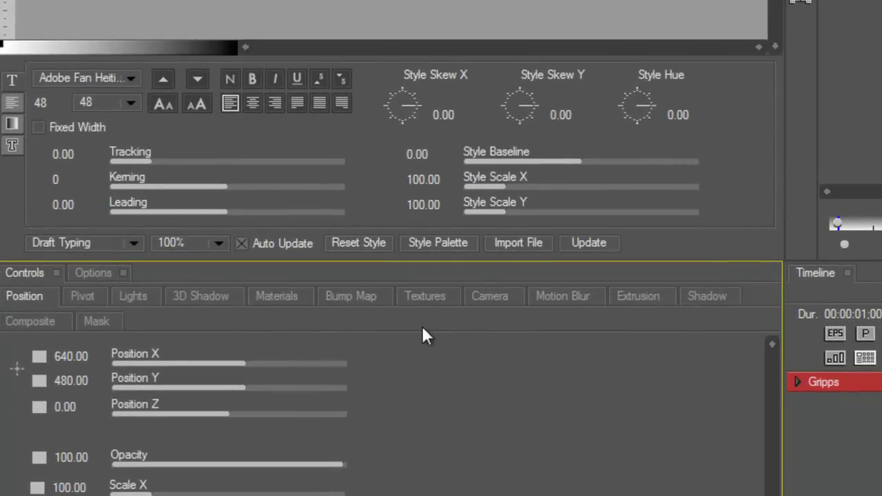
click(275, 296)
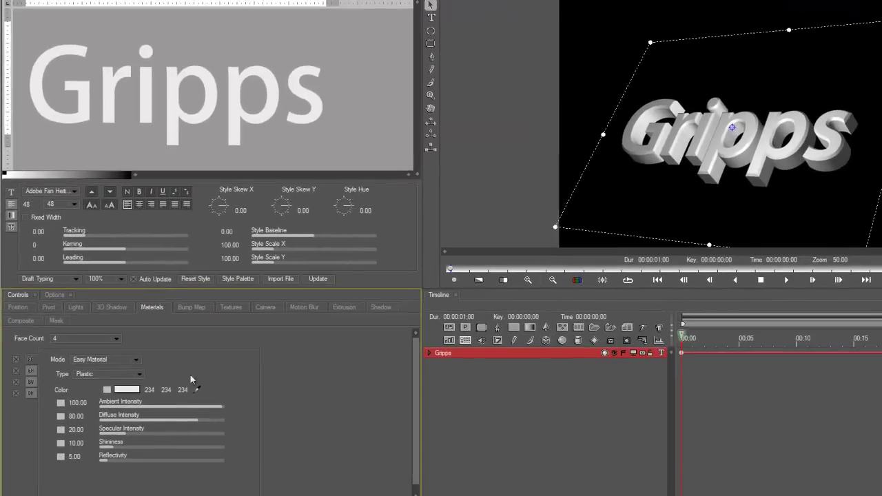
click(141, 374)
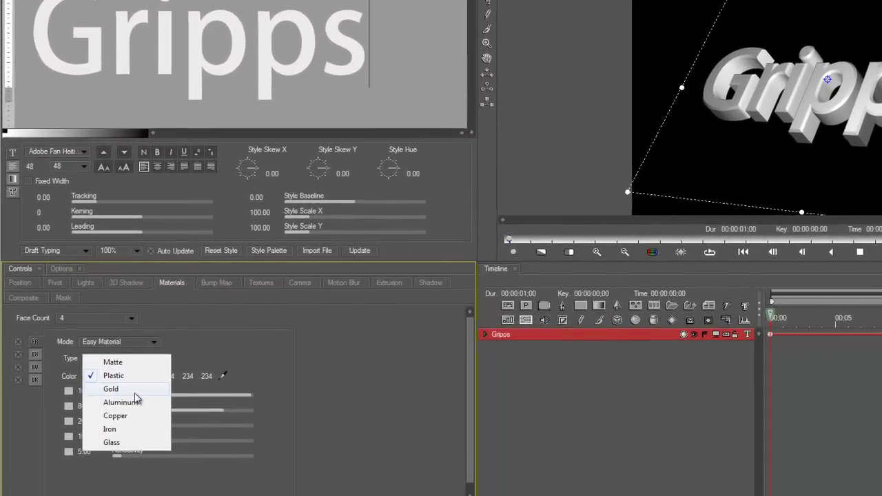
click(134, 390)
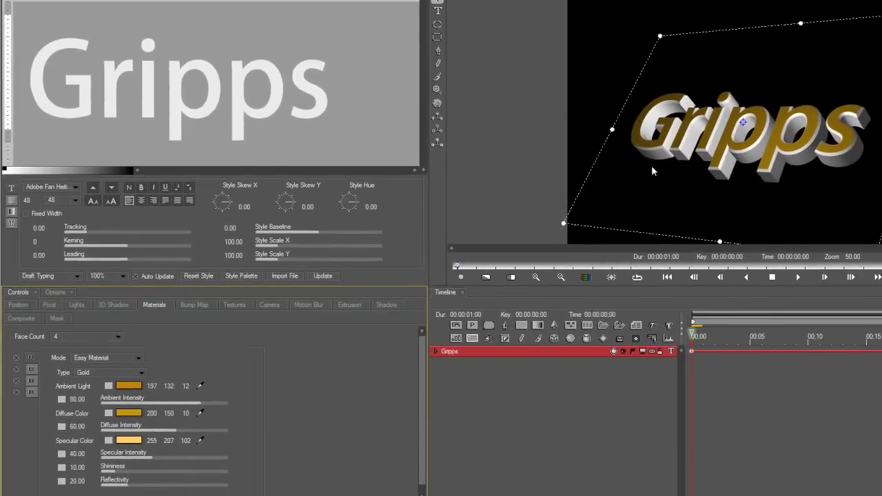
click(141, 372)
click(117, 388)
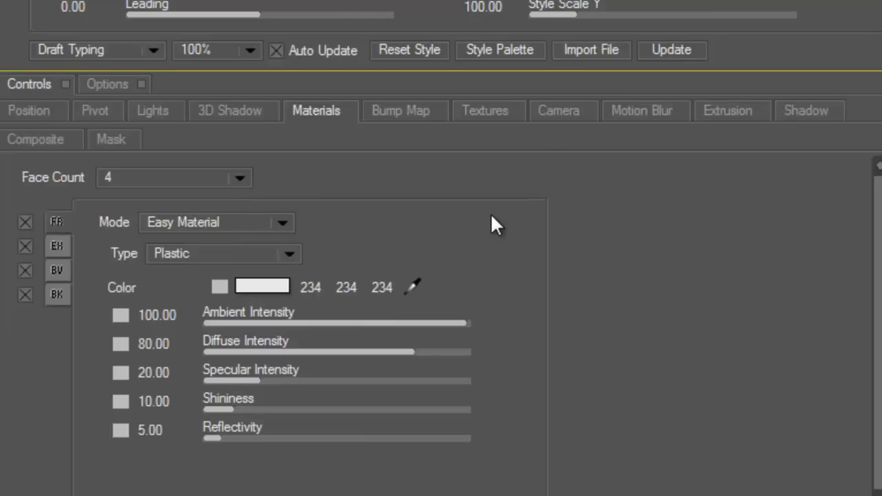
Set Face Count to 1, choose Gold as the material type, and lower Shininess to 12.95
click(237, 179)
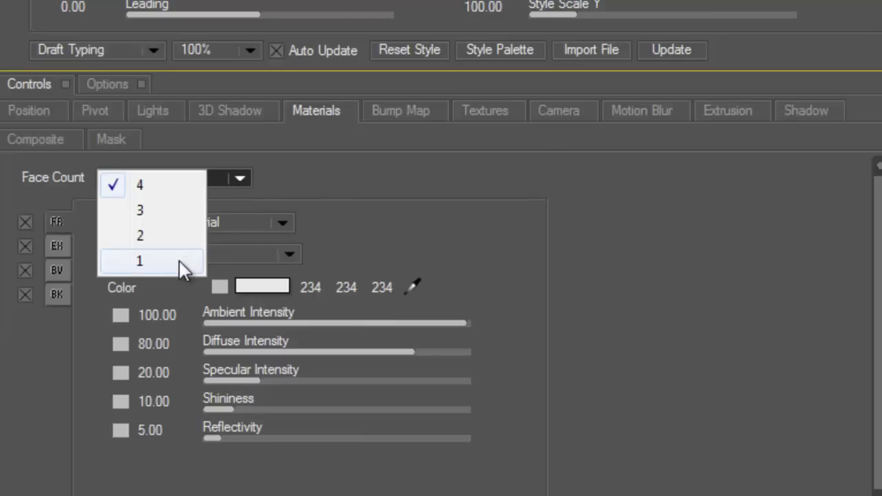
click(180, 265)
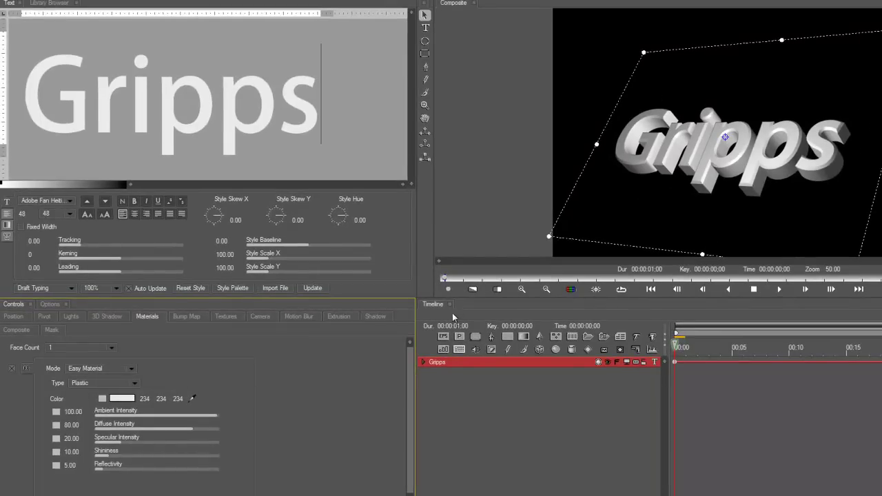
click(135, 385)
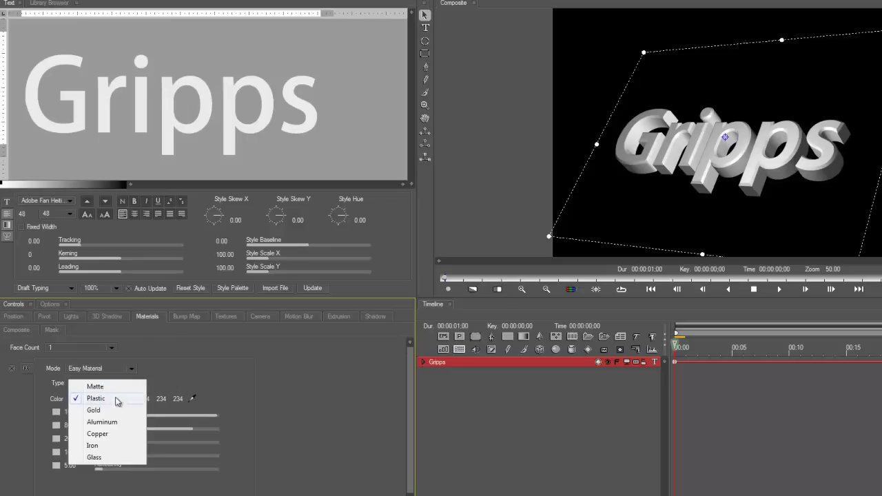
click(89, 411)
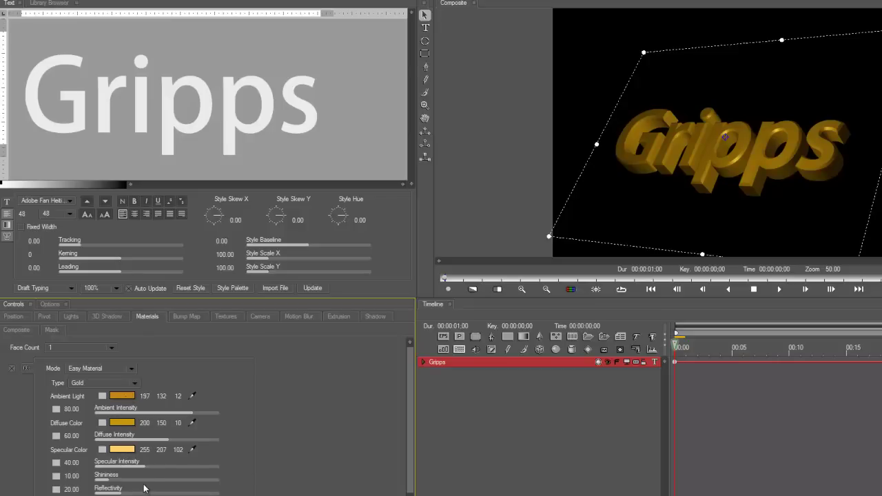
drag(147, 482, 193, 477)
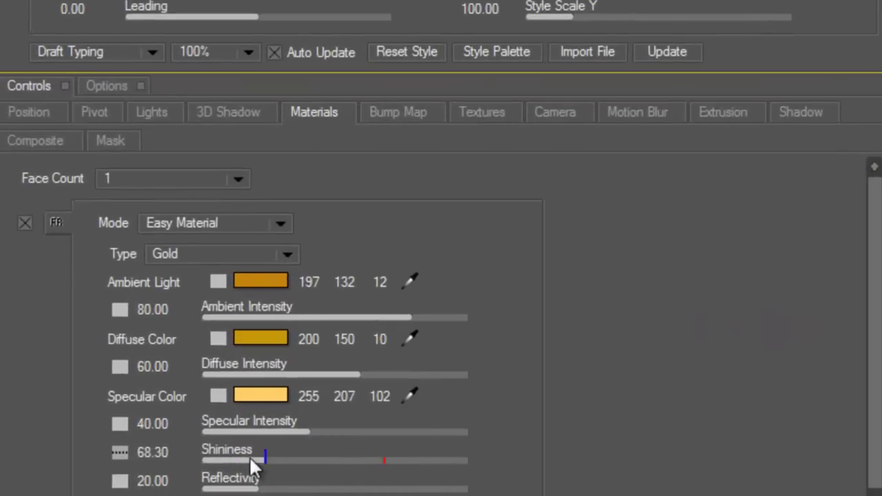
click(249, 459)
Split the material into four faces and make one face Gold
click(241, 180)
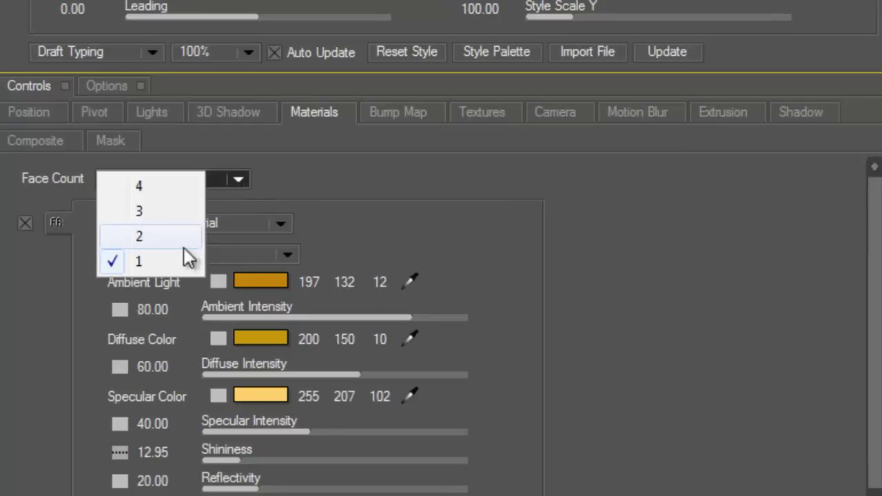
click(167, 189)
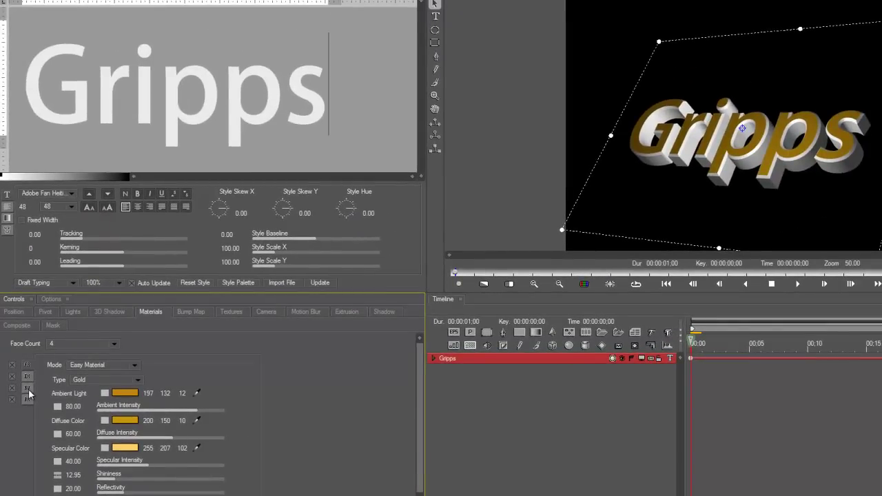
click(26, 365)
click(138, 380)
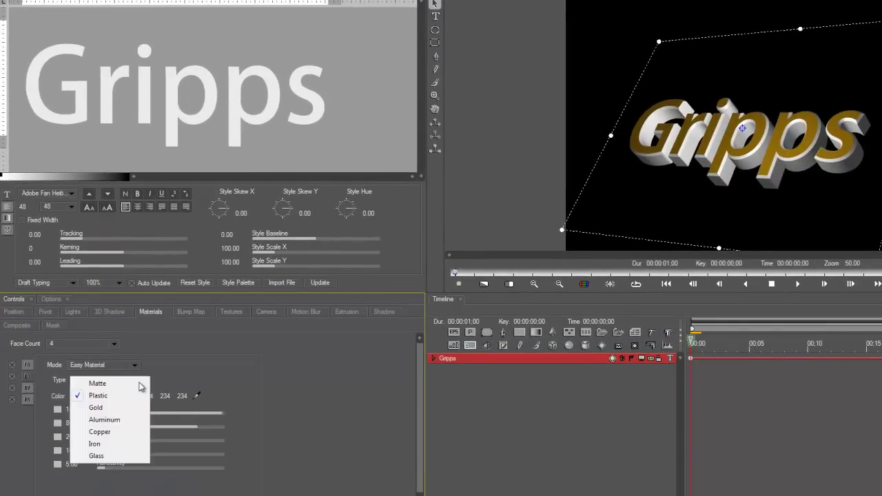
click(113, 407)
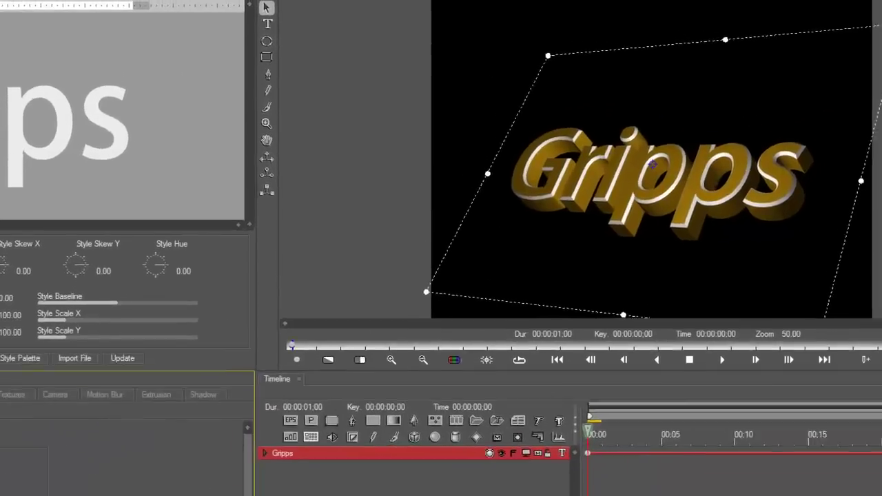
Set the remaining selected faces to white Plastic material
click(11, 390)
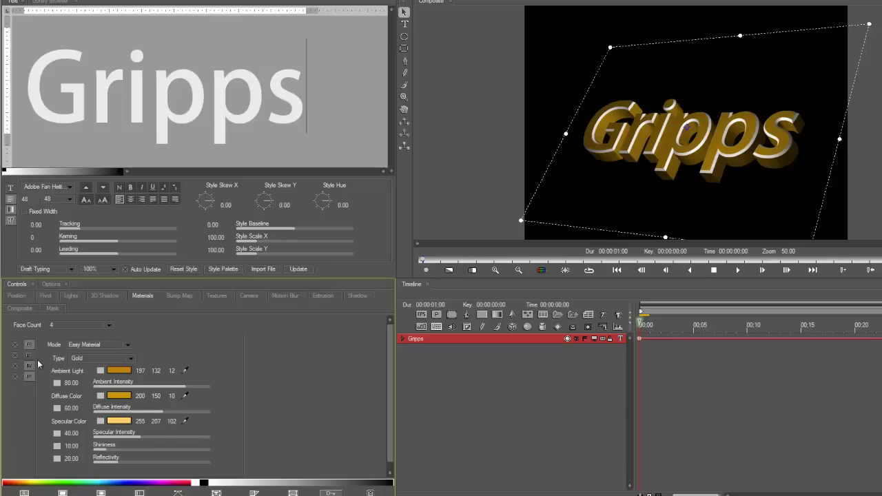
click(131, 360)
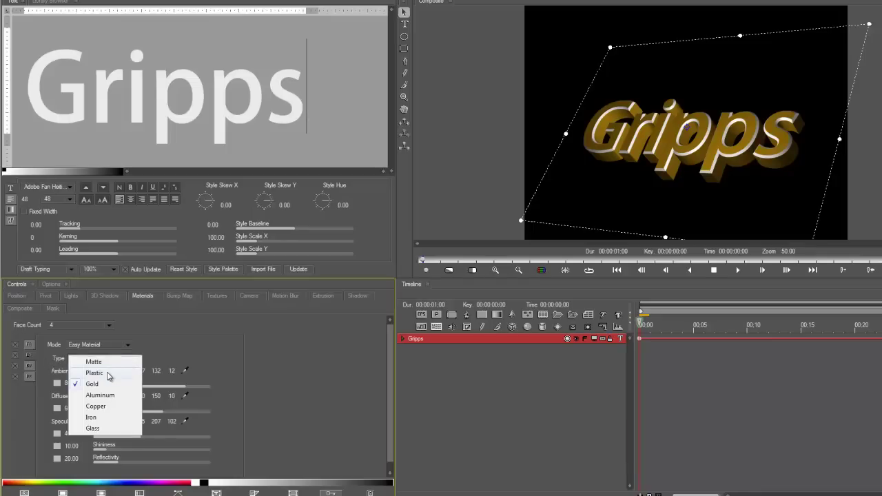
click(108, 374)
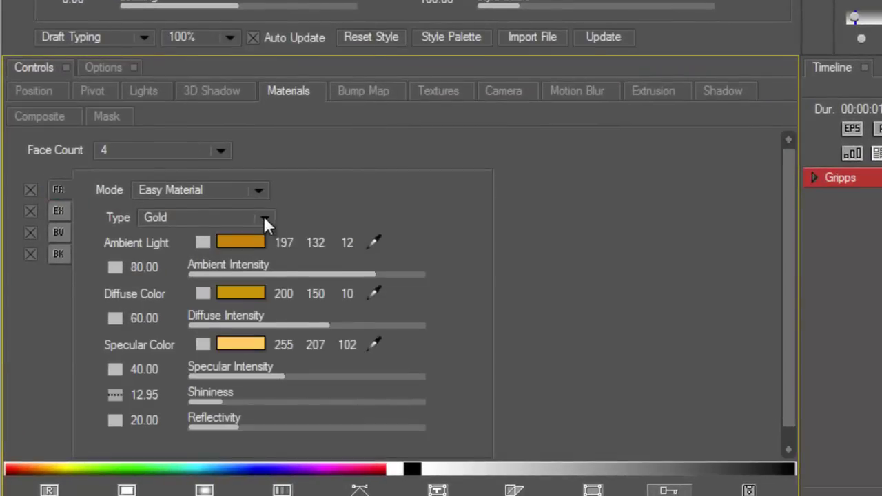
click(263, 216)
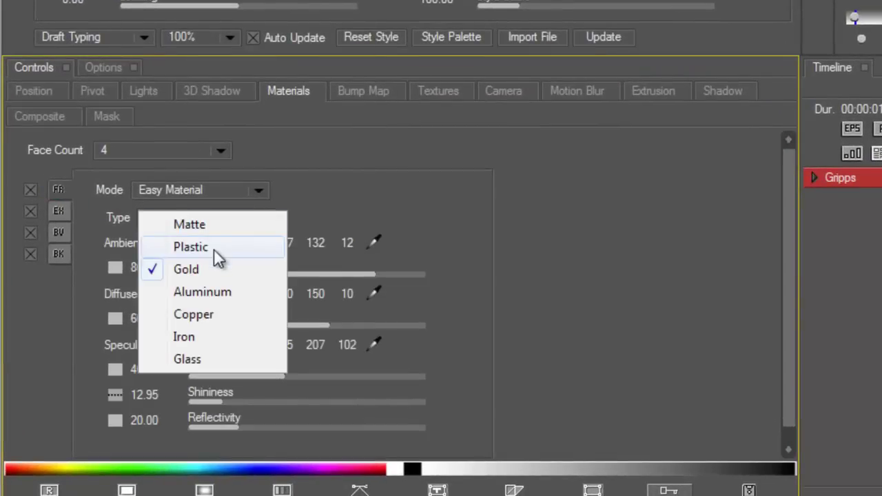
click(212, 250)
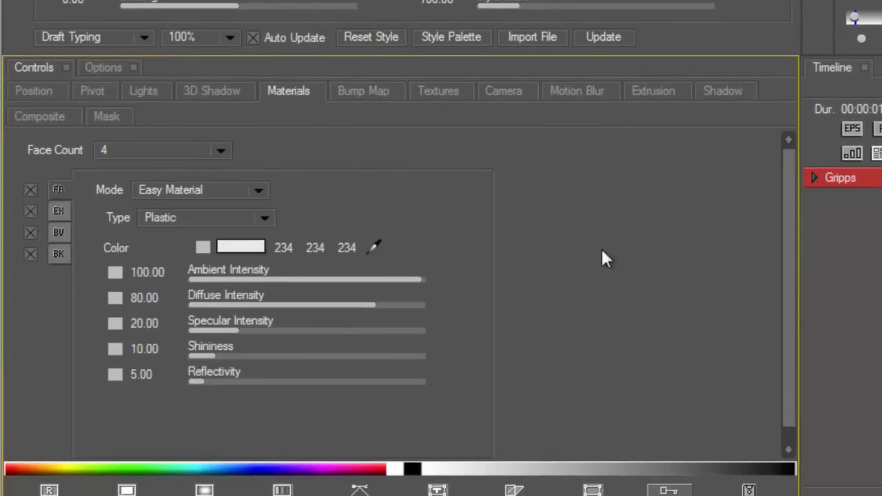
Switch to the Textures settings and bring up the Face Count choices
click(436, 92)
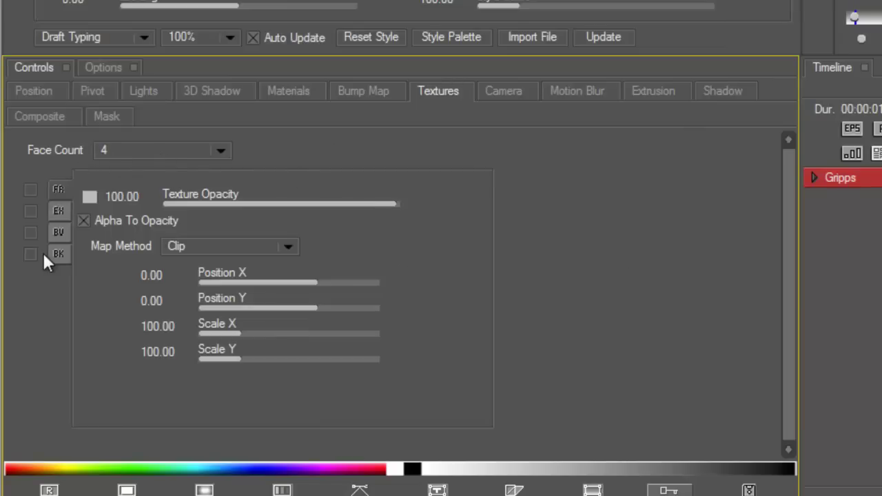
click(221, 150)
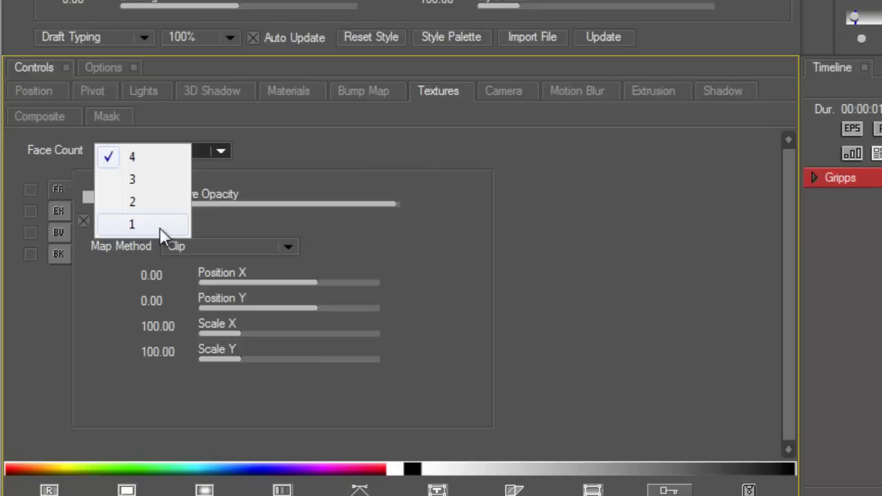
Keep four faces, expand the Gripps track, and enable FR, EX, BV and BK textures
click(140, 153)
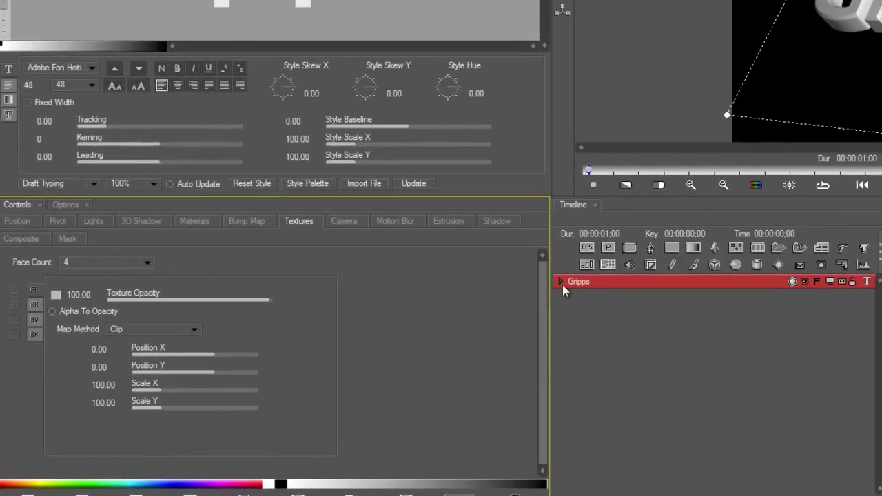
click(558, 281)
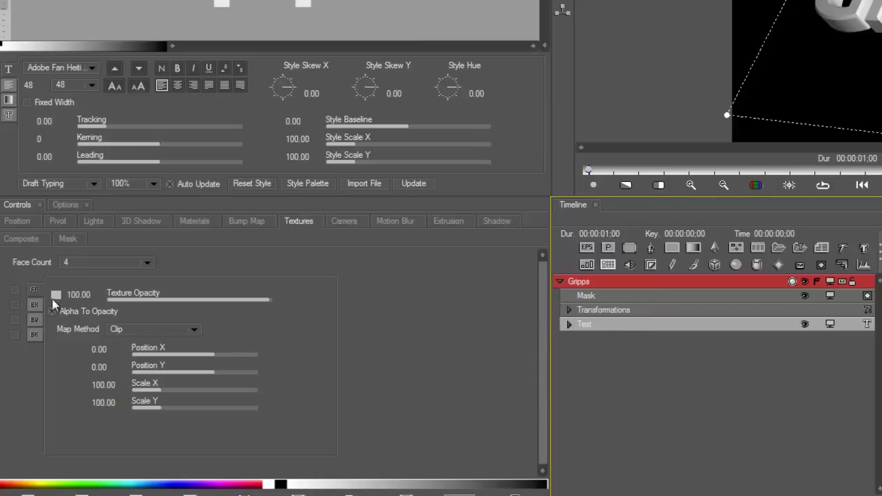
click(15, 290)
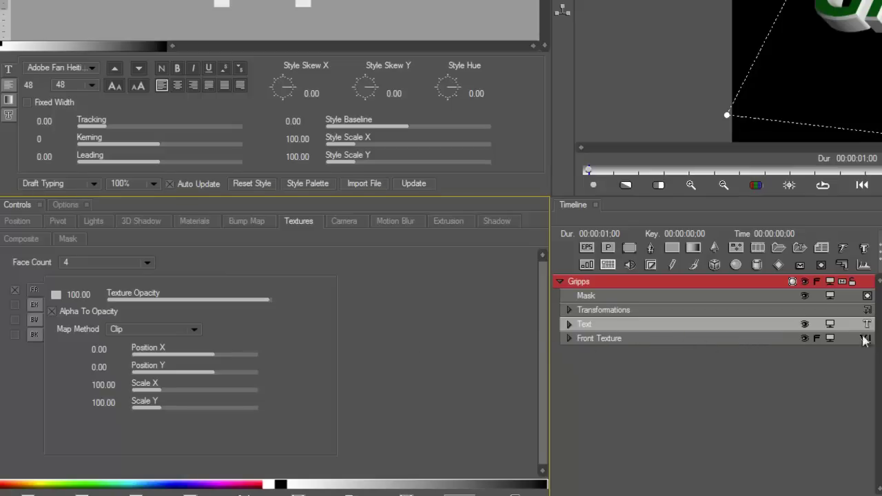
click(16, 304)
click(15, 320)
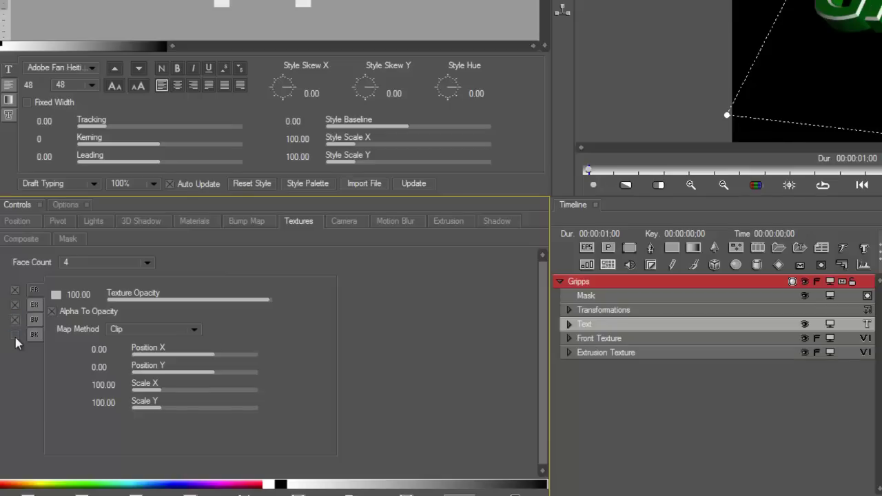
click(15, 335)
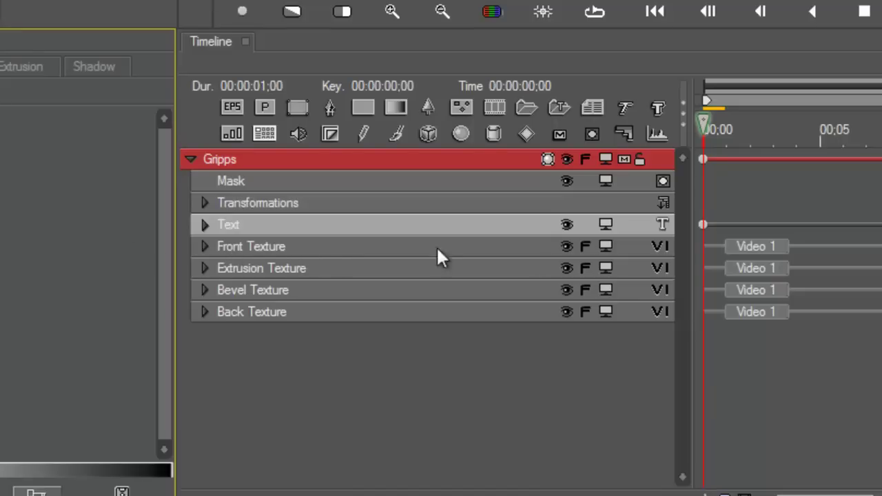
Apply a Natural wood grain texture to the front face, preview at Face Count 1, then return to 4
click(661, 247)
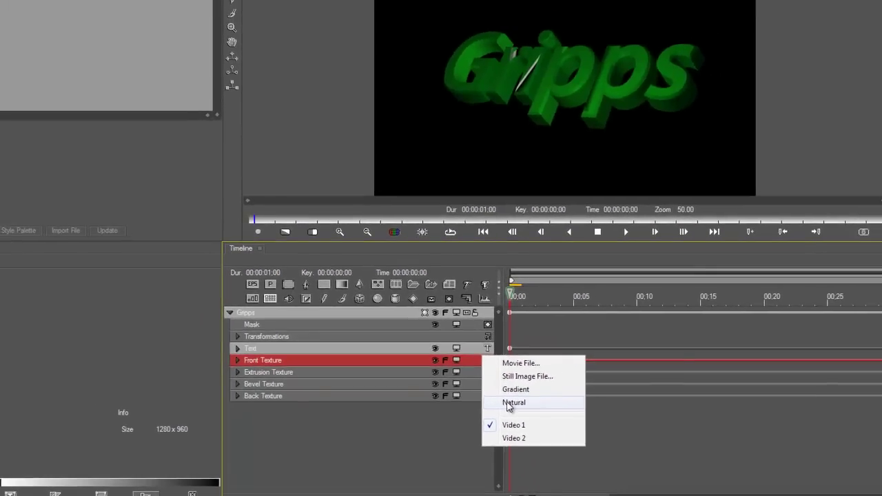
click(701, 327)
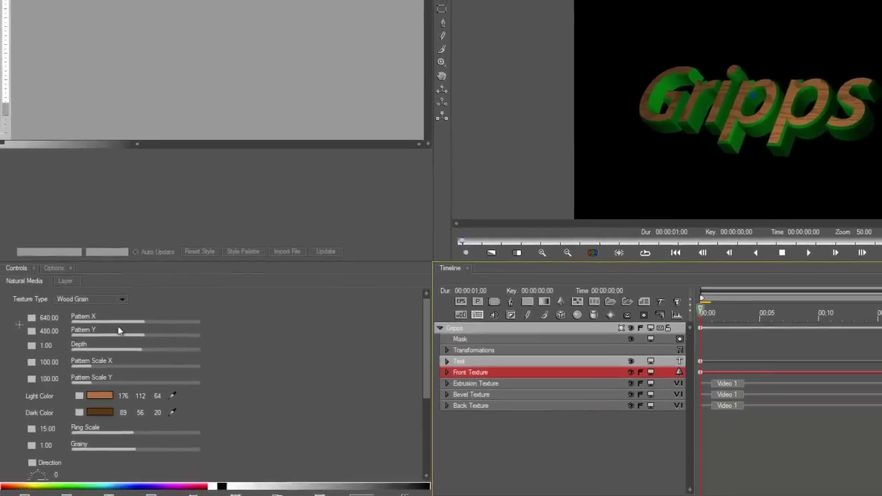
click(489, 330)
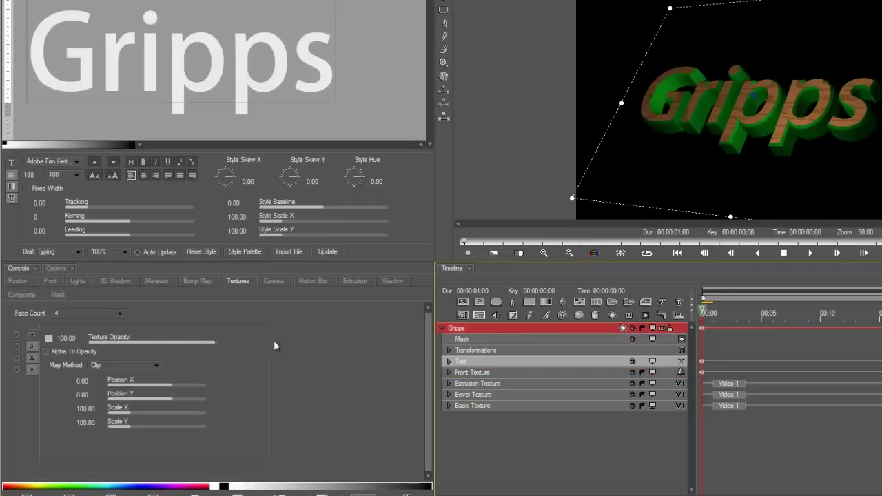
click(122, 313)
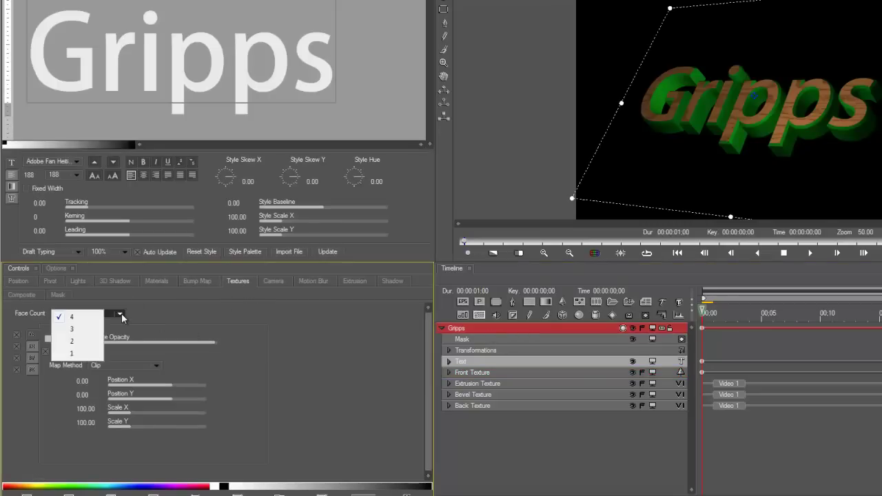
click(83, 353)
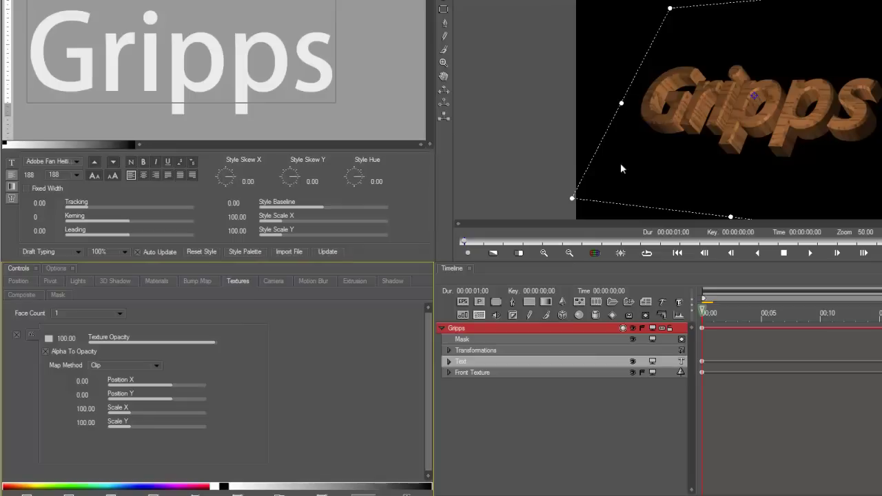
click(121, 317)
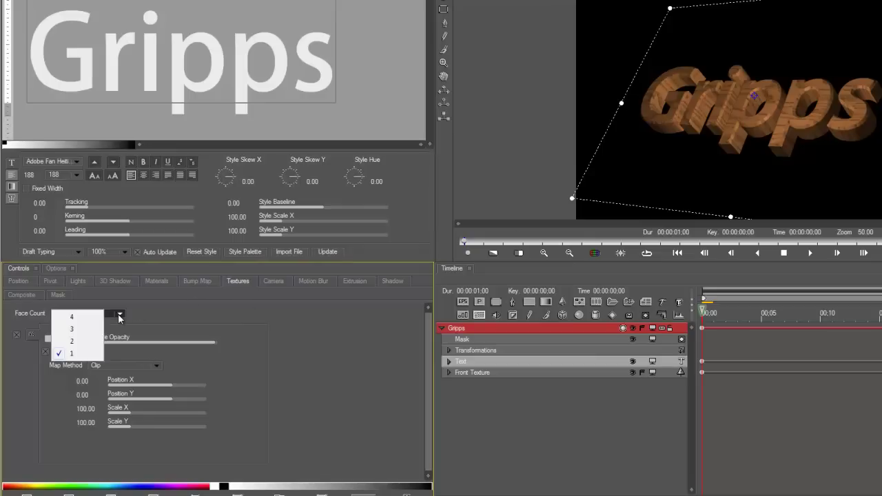
click(83, 318)
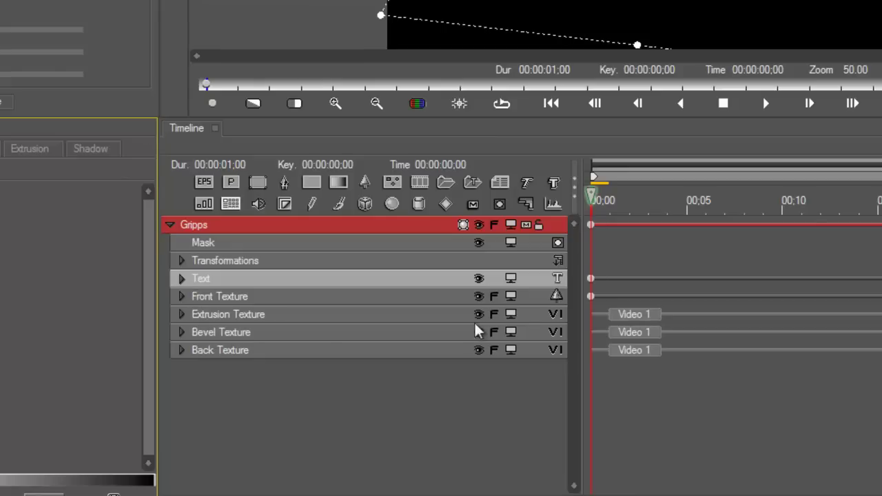
Swap the front texture for a movie file clip and play the preview
click(555, 297)
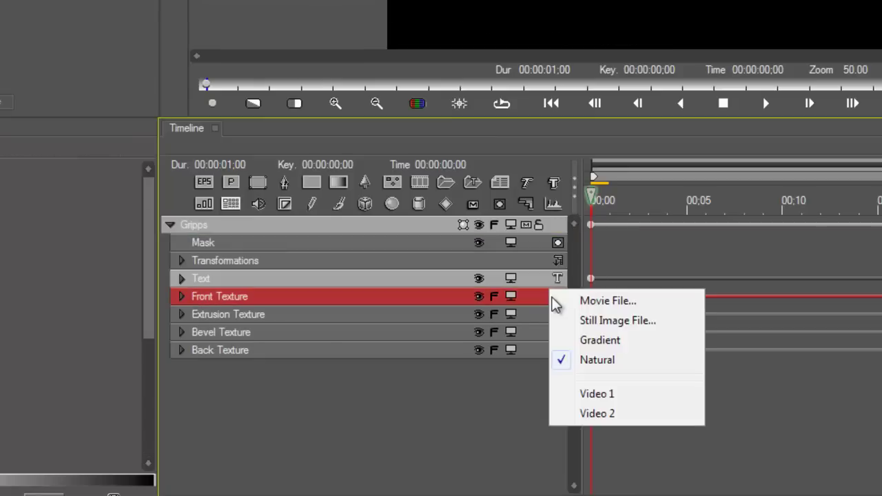
click(593, 301)
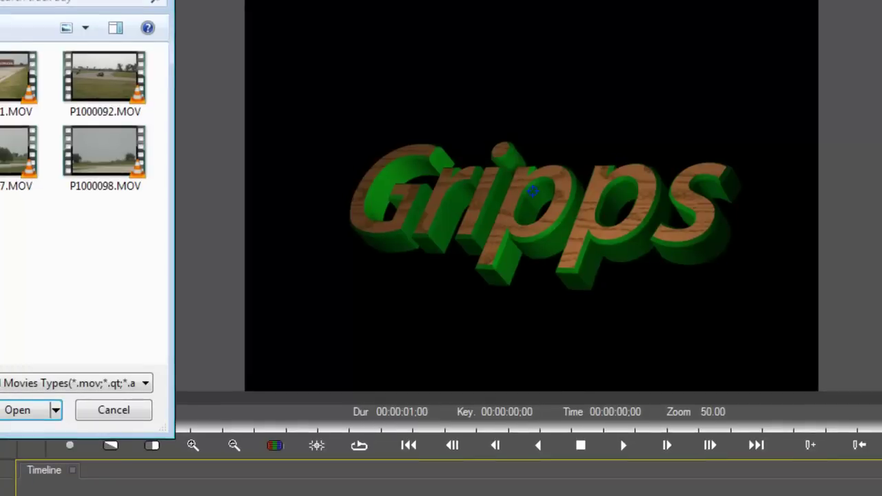
key(Return)
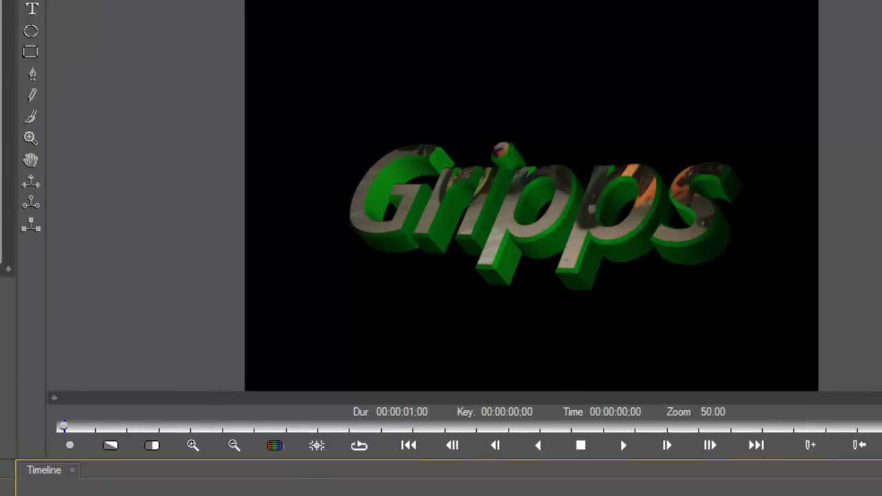
key(space)
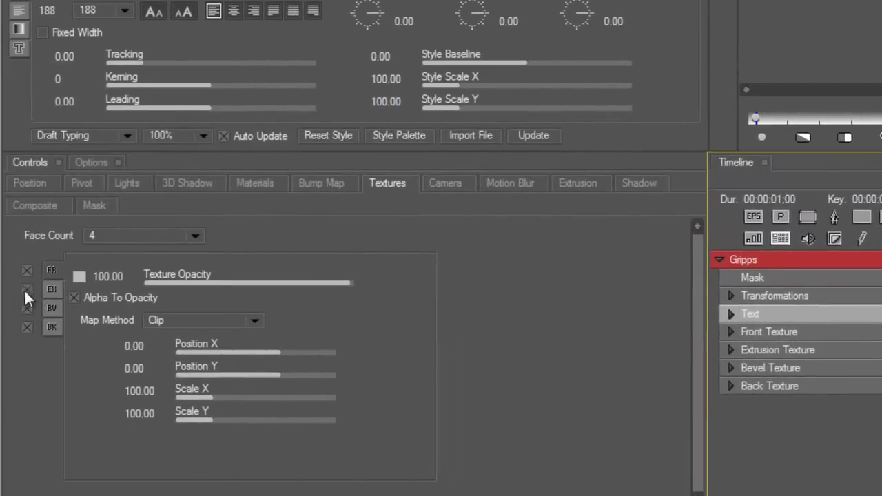
Untick the FR, EX, BV and BK face textures and switch to the Bump Map settings
click(25, 272)
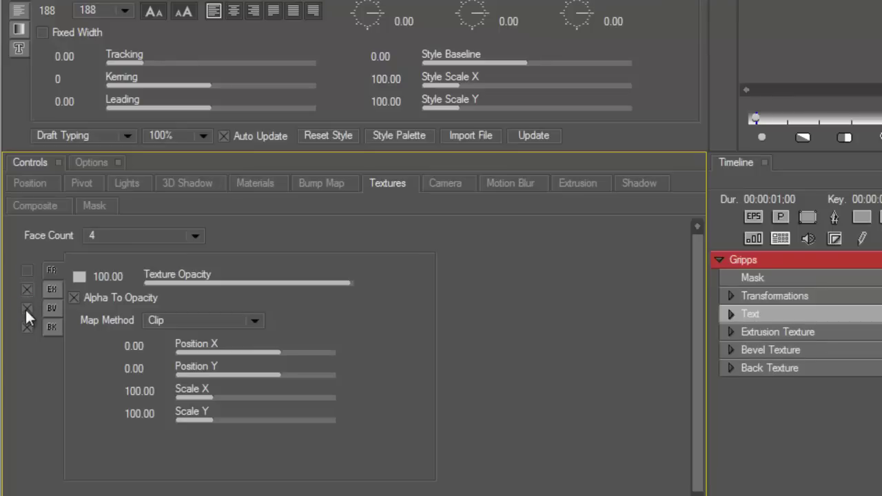
click(25, 308)
click(25, 327)
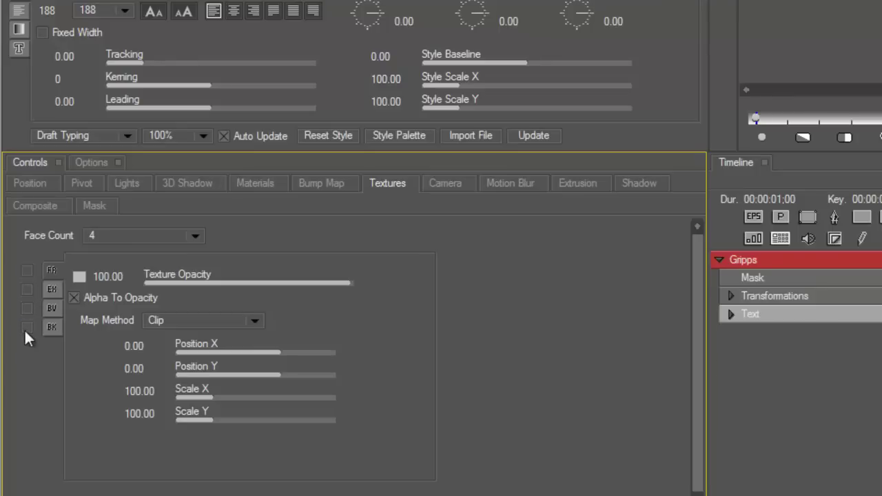
click(329, 185)
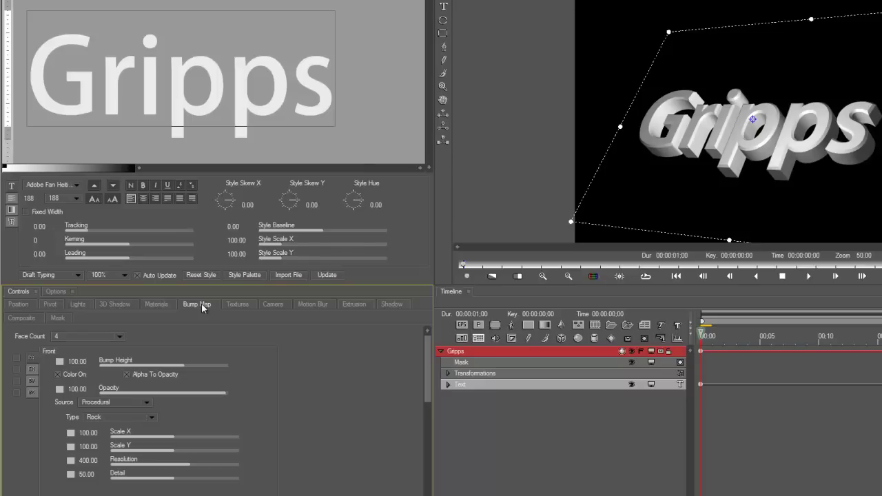
Enable a procedural bump on the front face, try the Brick pattern, then return to Rock
click(16, 358)
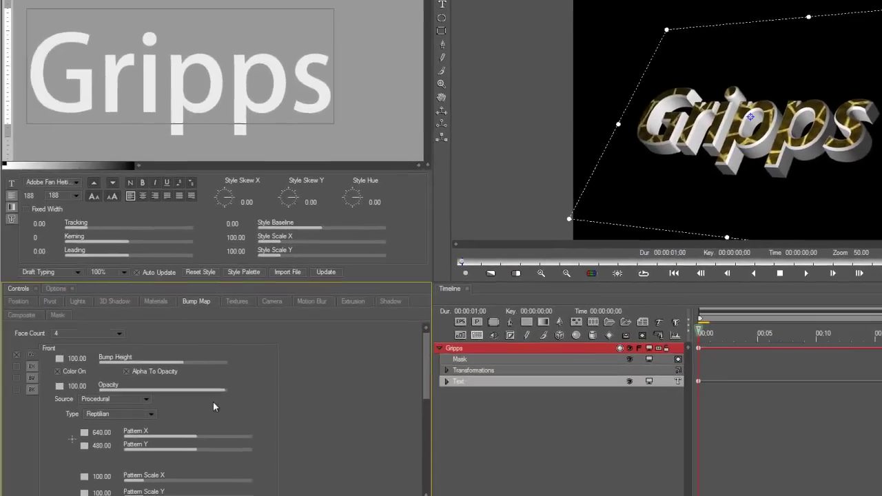
click(149, 413)
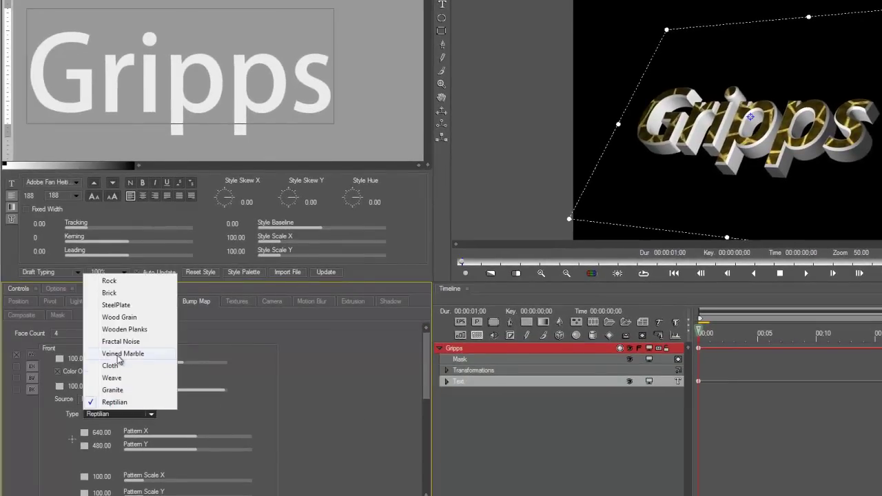
click(109, 292)
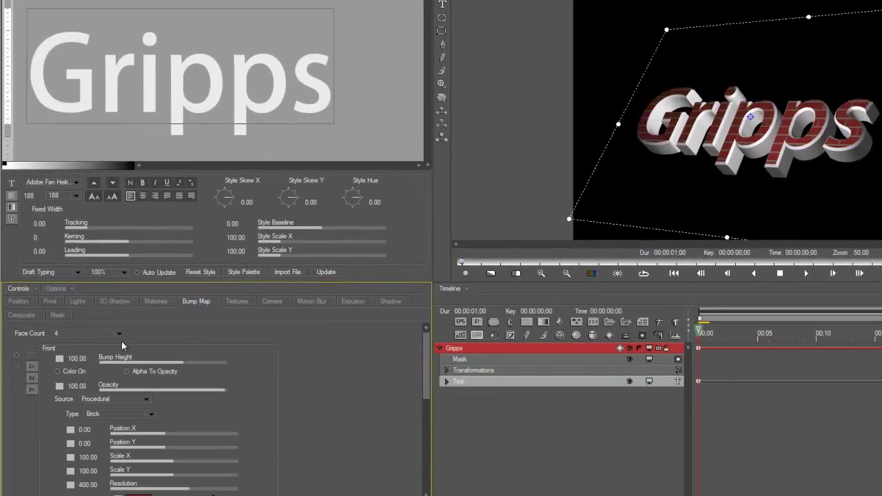
click(149, 415)
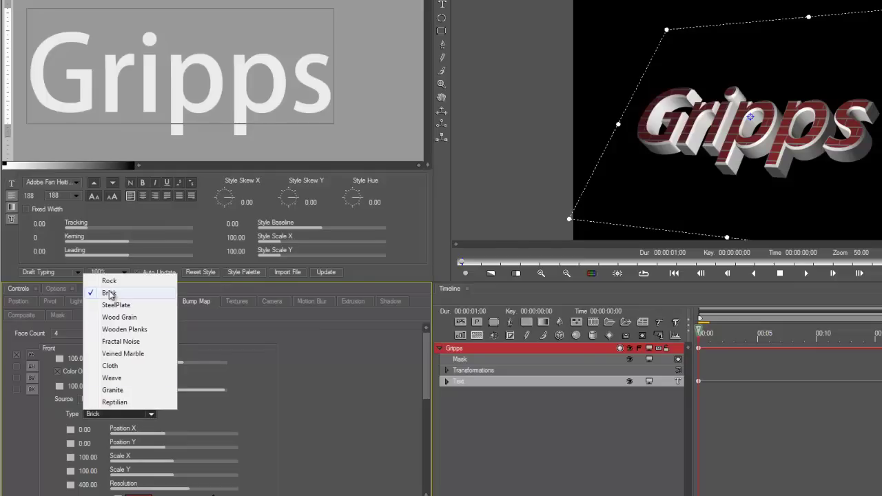
click(109, 281)
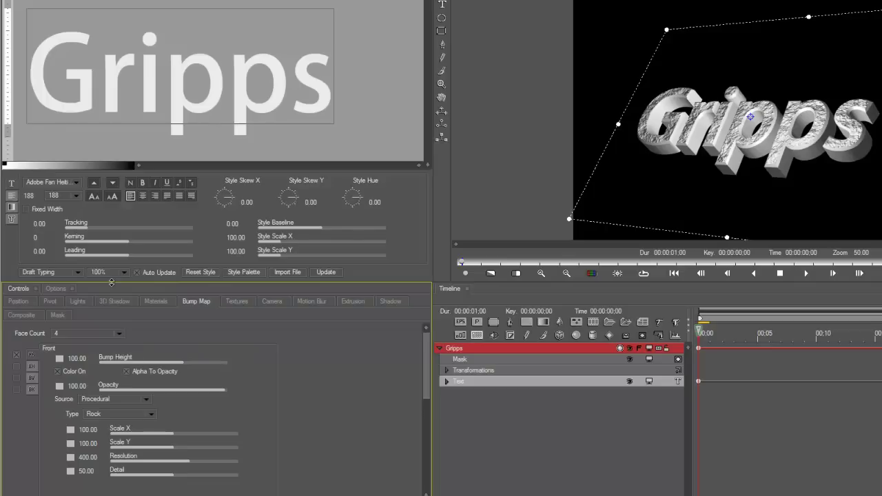
Preview Face Count 1, restore 4 faces, drop the extrusion bump, set Resolution 559.32 and Detail 25.31
click(120, 334)
click(81, 372)
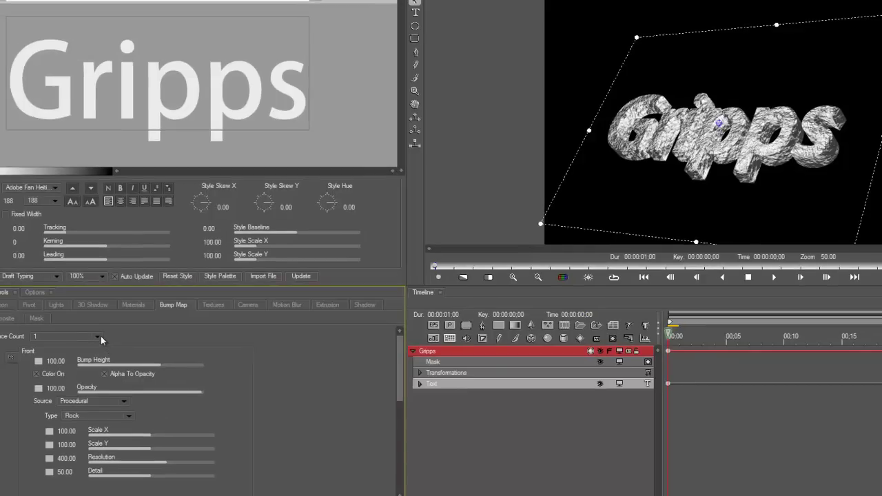
click(101, 338)
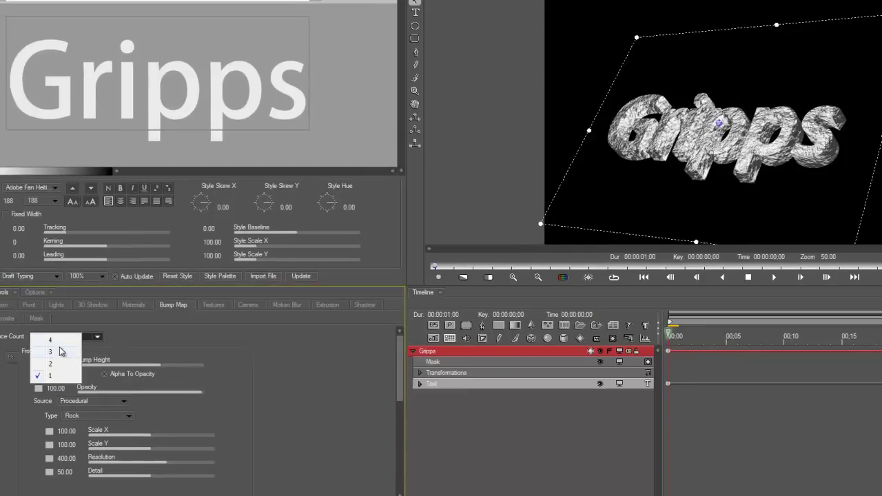
click(57, 346)
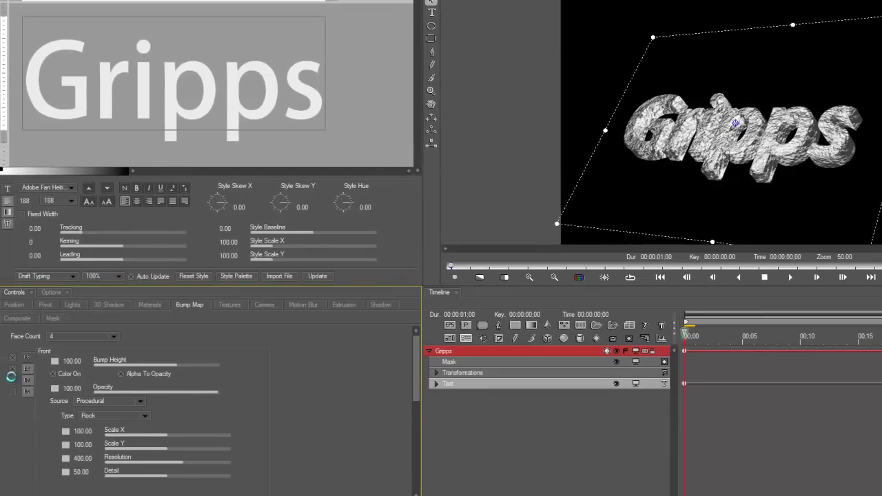
click(11, 370)
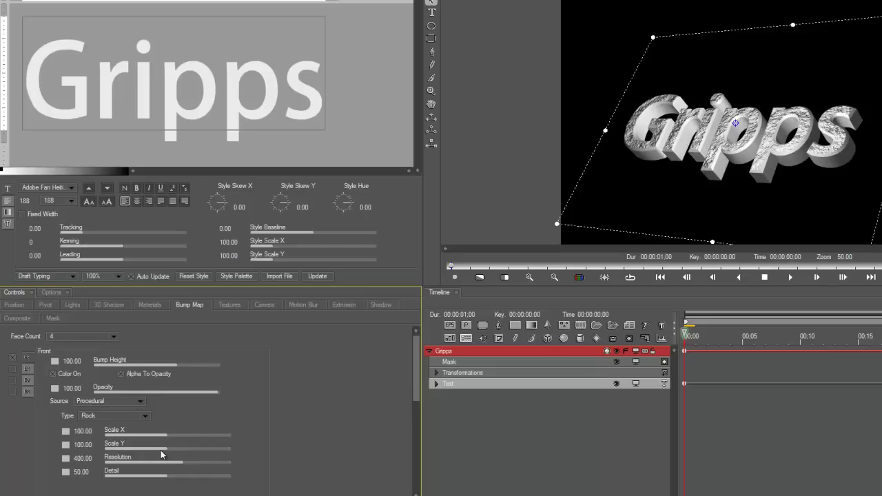
drag(173, 462, 219, 463)
drag(167, 475, 137, 476)
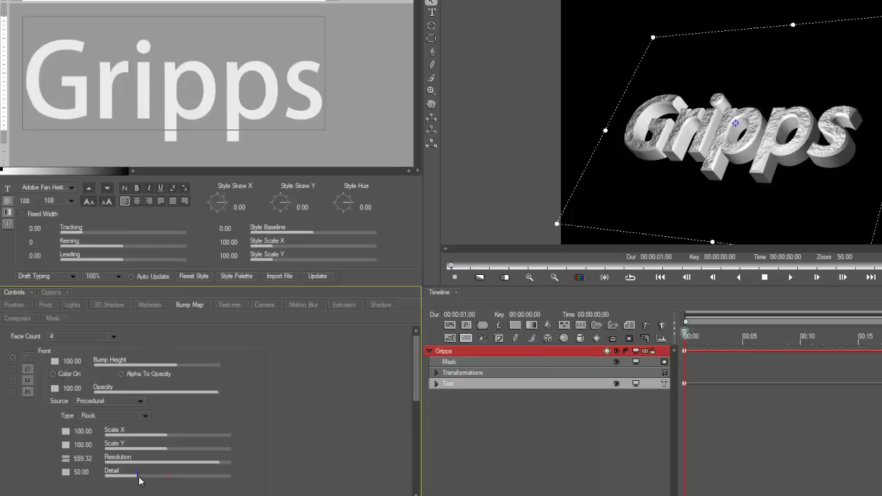